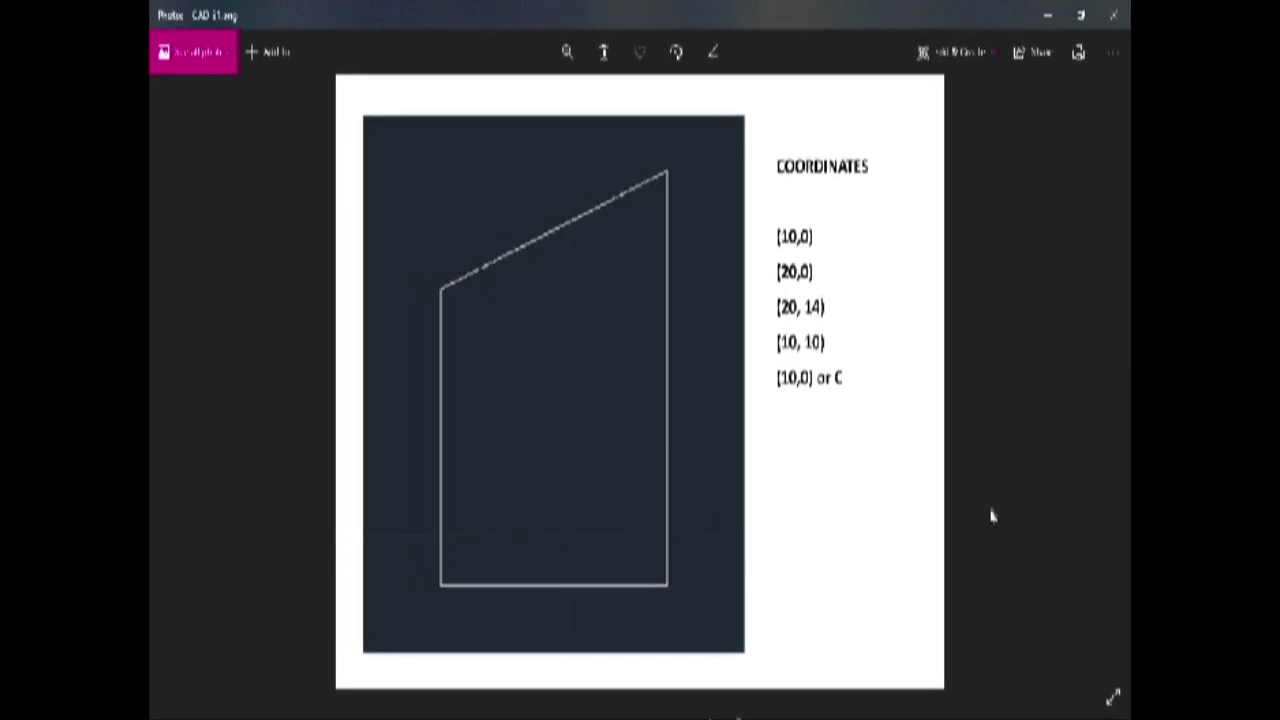
Step: Leave the reference image and return to the empty Drawing3.dwg in AutoCAD
{"action": "key", "text": "alt+Tab"}
{"action": "left_click", "coordinate": [864, 584]}
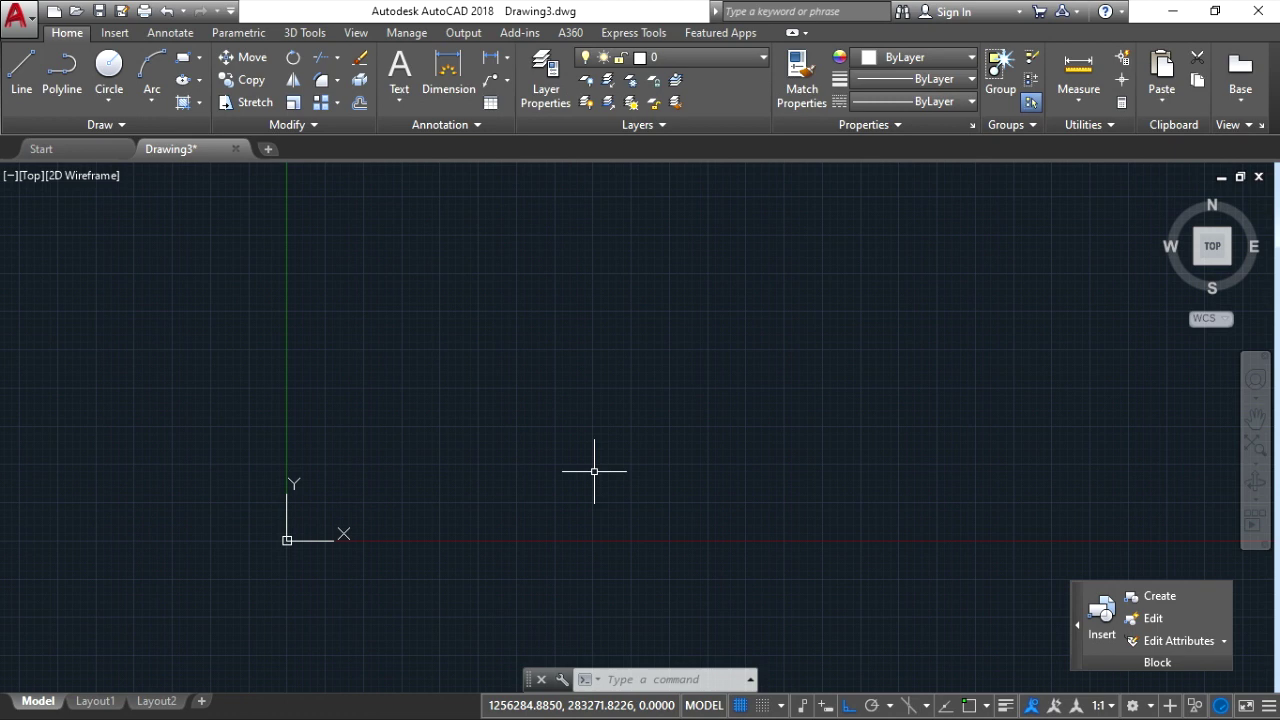
Step: Start the LINE command with the L alias
{"action": "type", "text": "L"}
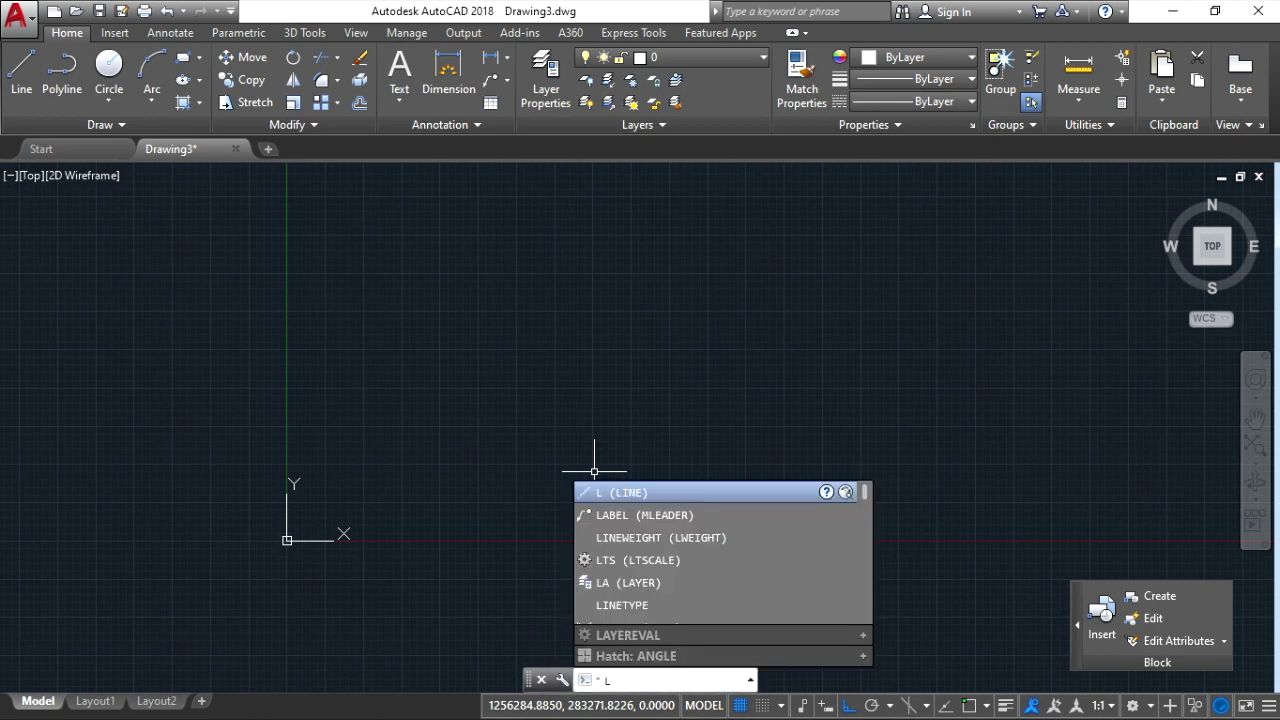
{"action": "key", "text": "Return"}
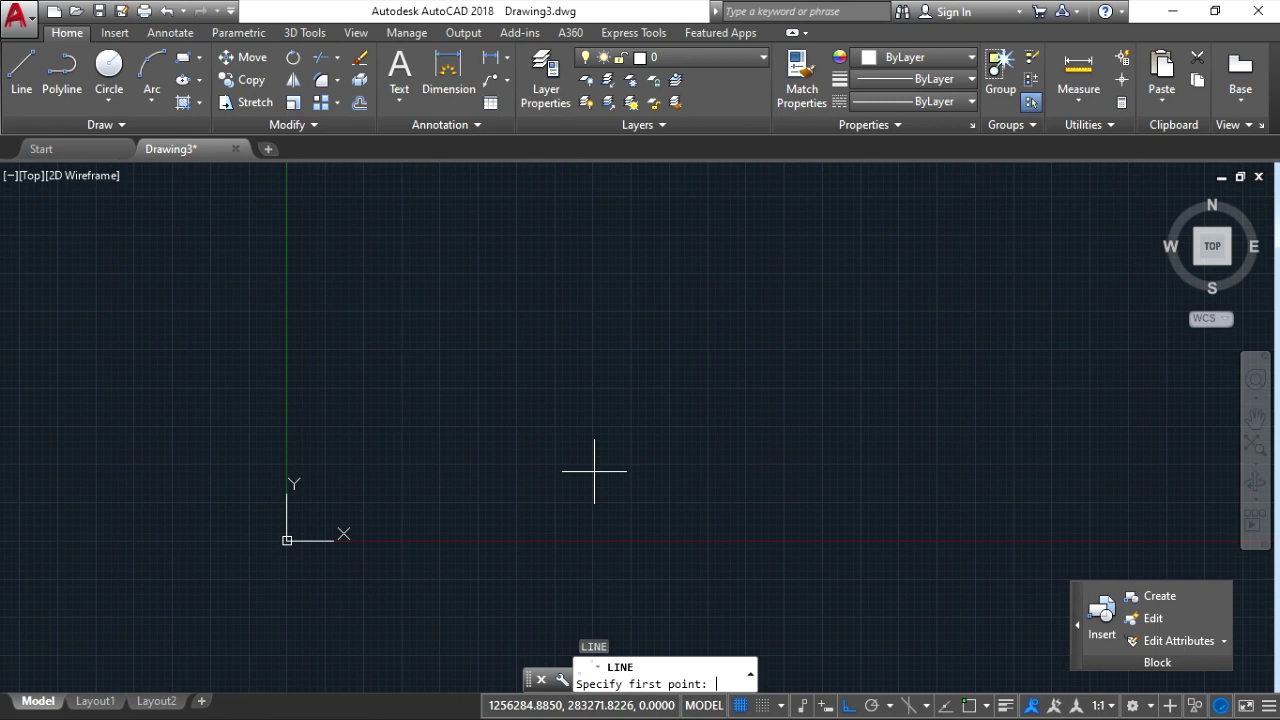
Step: Enter 10,0 as the first point of the line
{"action": "type", "text": "10"}
{"action": "type", "text": ",0"}
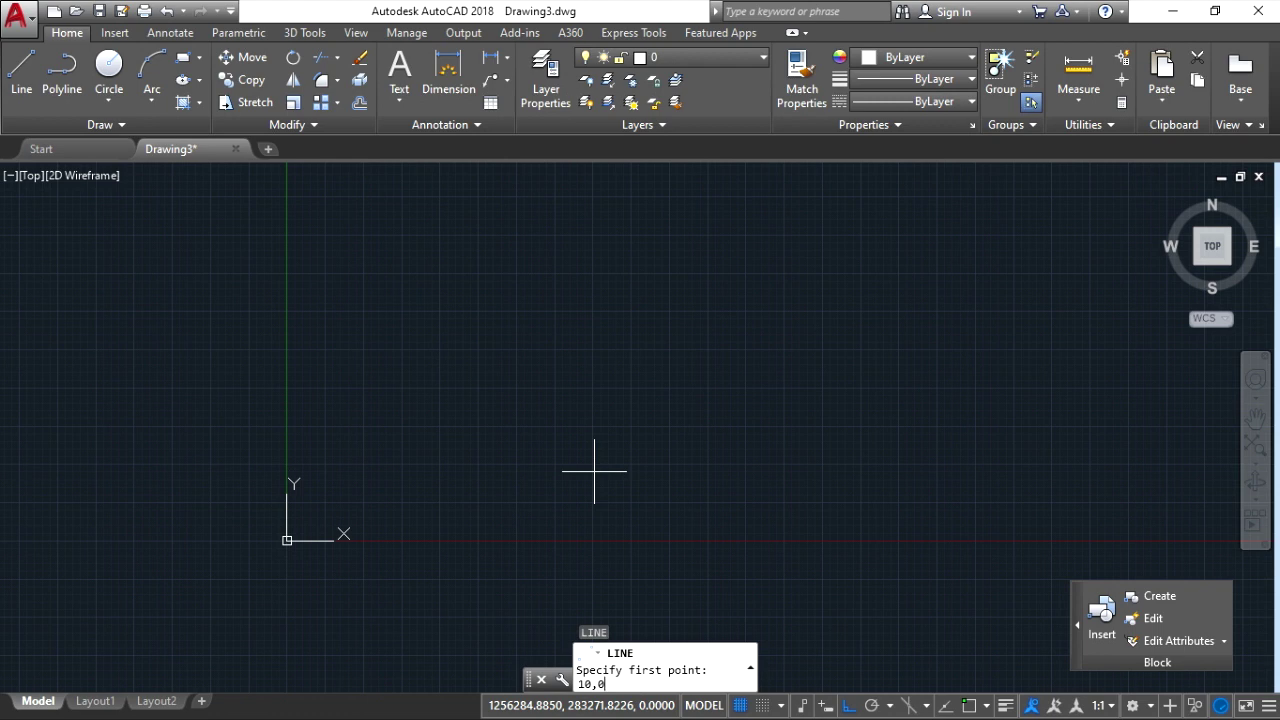
{"action": "key", "text": "Return"}
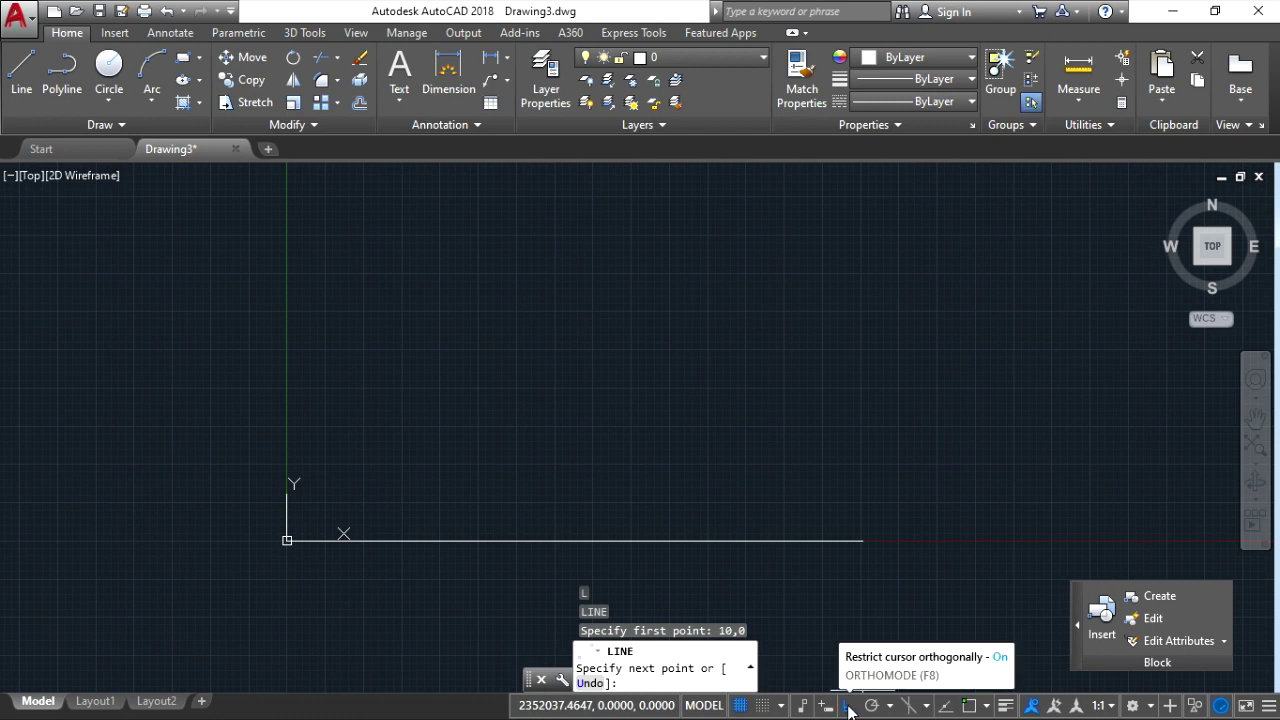
Step: Turn off Ortho, draw the bottom edge to 20,0, and switch to the top view
{"action": "left_click", "coordinate": [848, 708]}
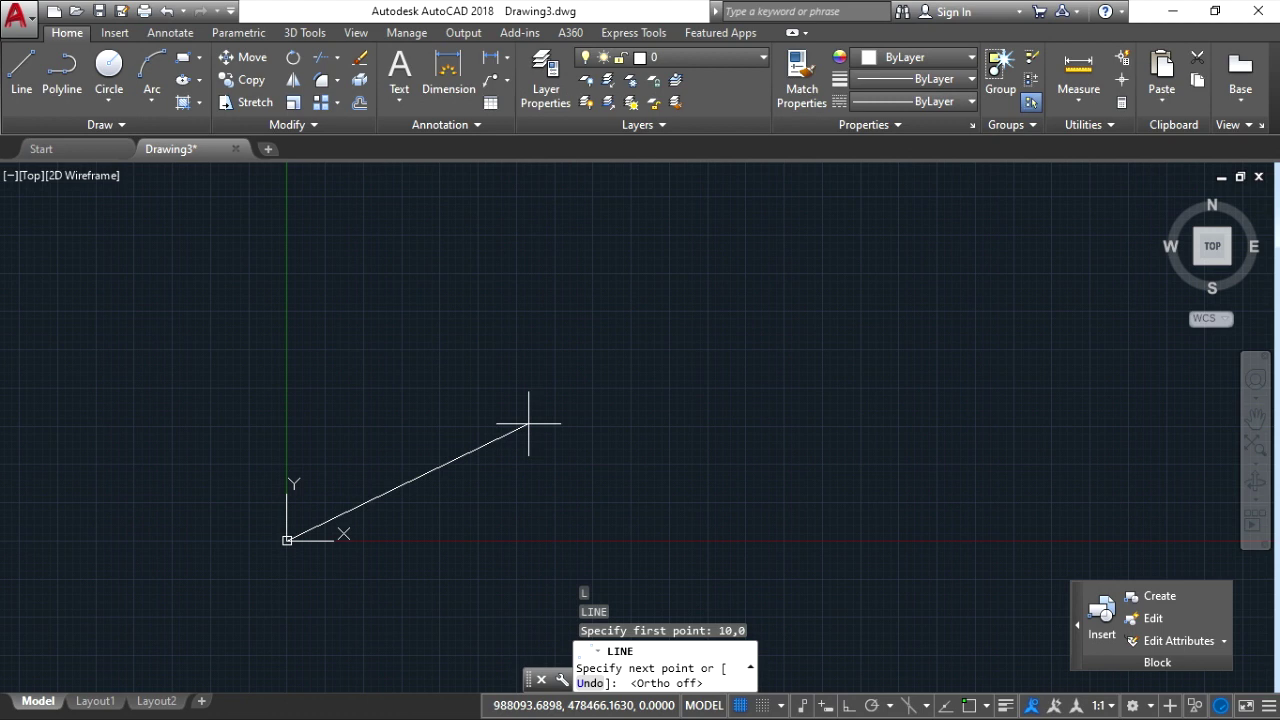
{"action": "type", "text": "20"}
{"action": "type", "text": ","}
{"action": "type", "text": "0"}
{"action": "key", "text": "Return"}
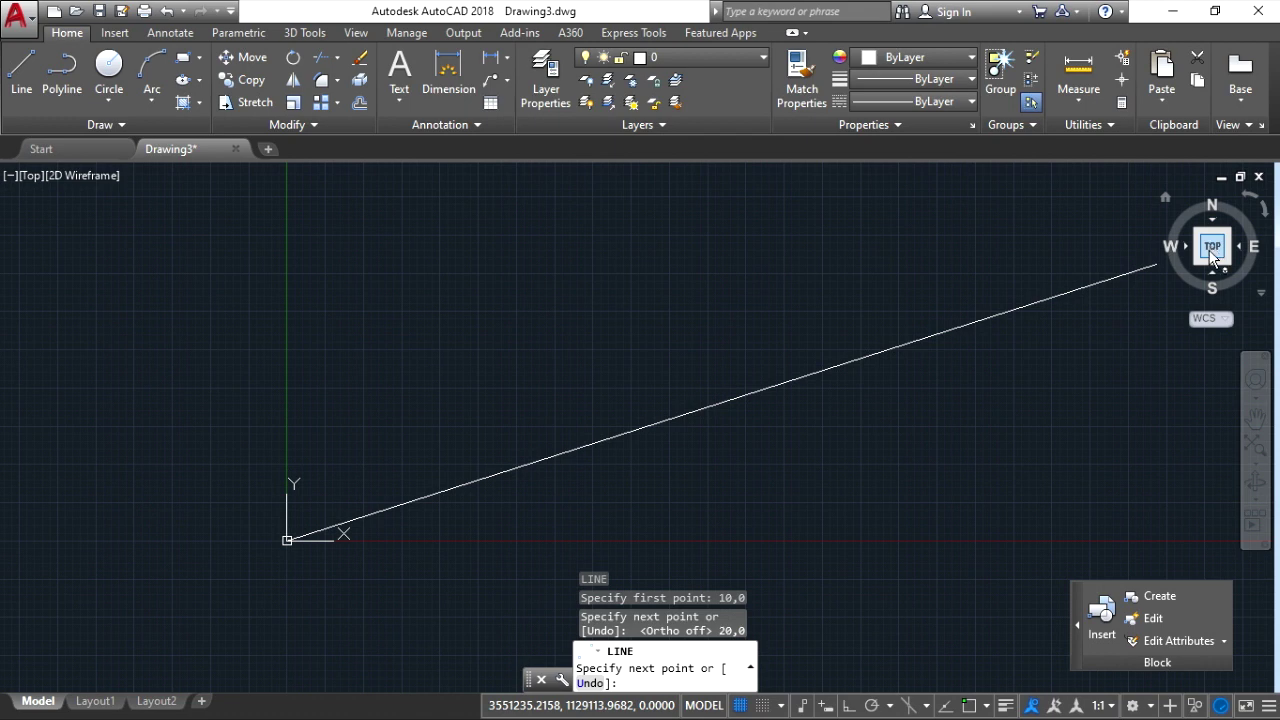
{"action": "left_click", "coordinate": [1212, 256]}
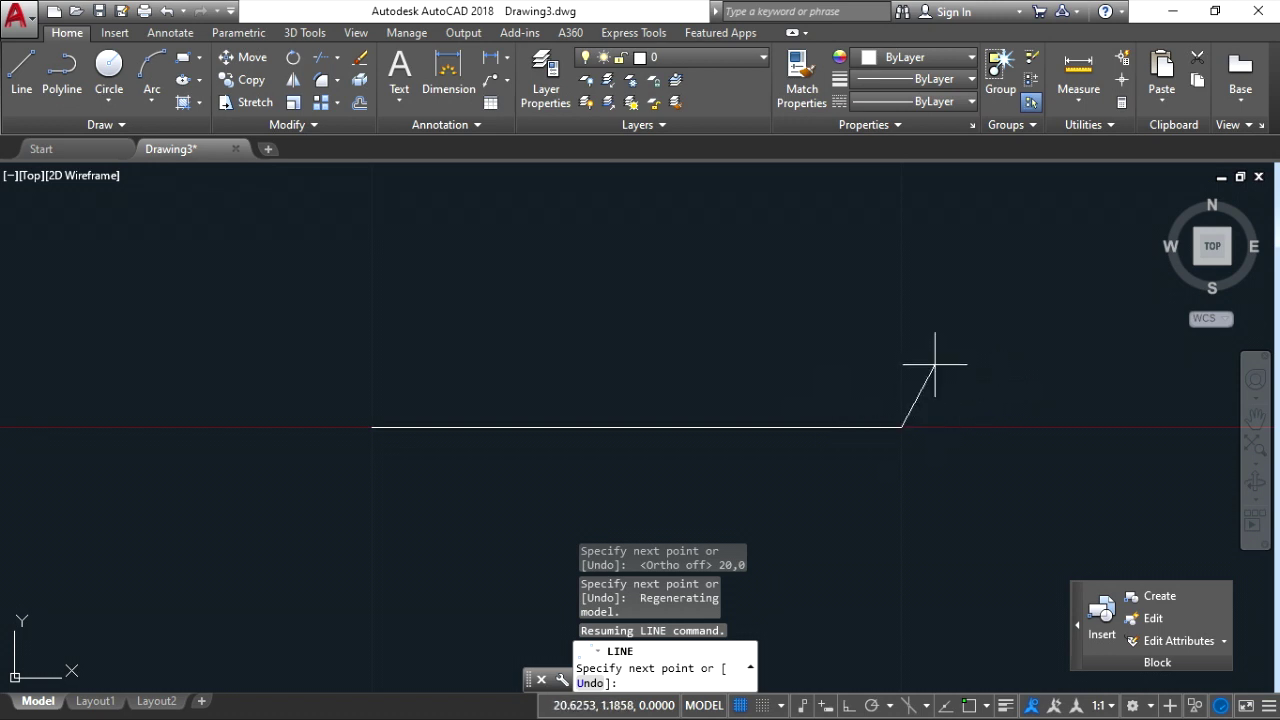
{"action": "type", "text": "20,14"}
Step: Run the right edge up to 20,14, then the sloped top edge across to 10,10
{"action": "key", "text": "Return"}
{"action": "scroll", "coordinate": [935, 365], "scroll_direction": "down", "scroll_amount": 6}
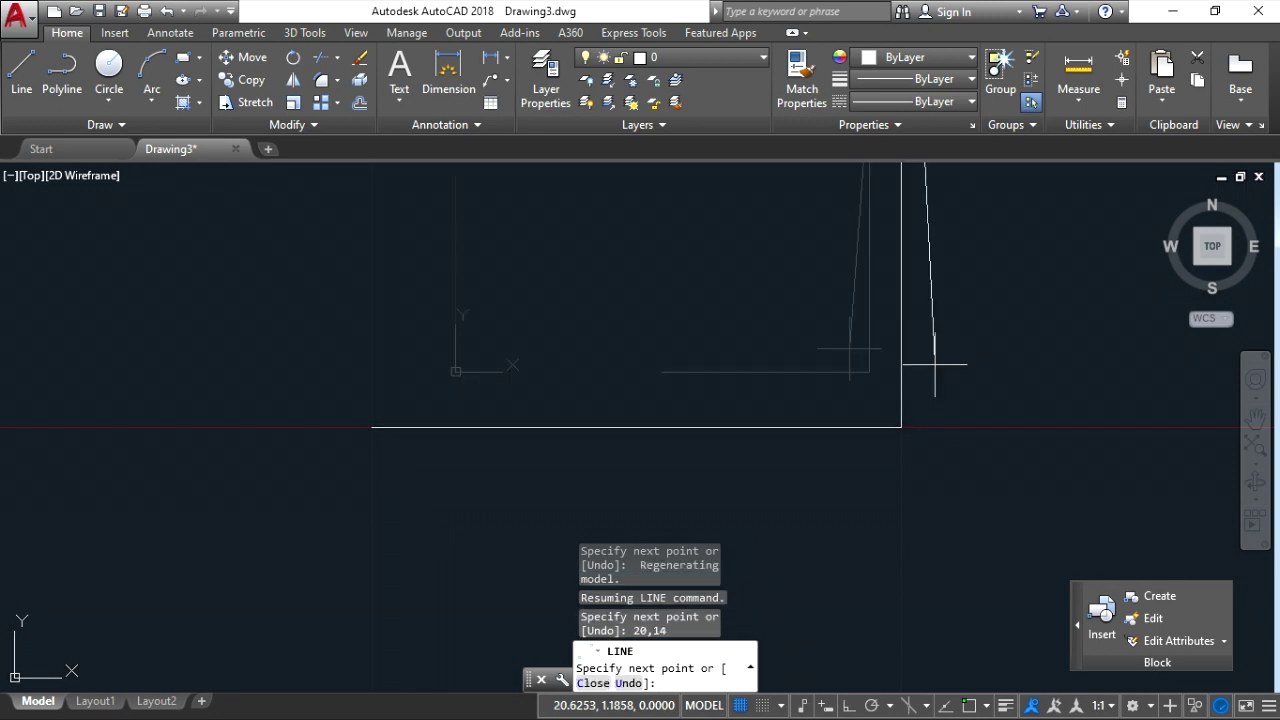
{"action": "scroll", "coordinate": [865, 350], "scroll_direction": "down", "scroll_amount": 4}
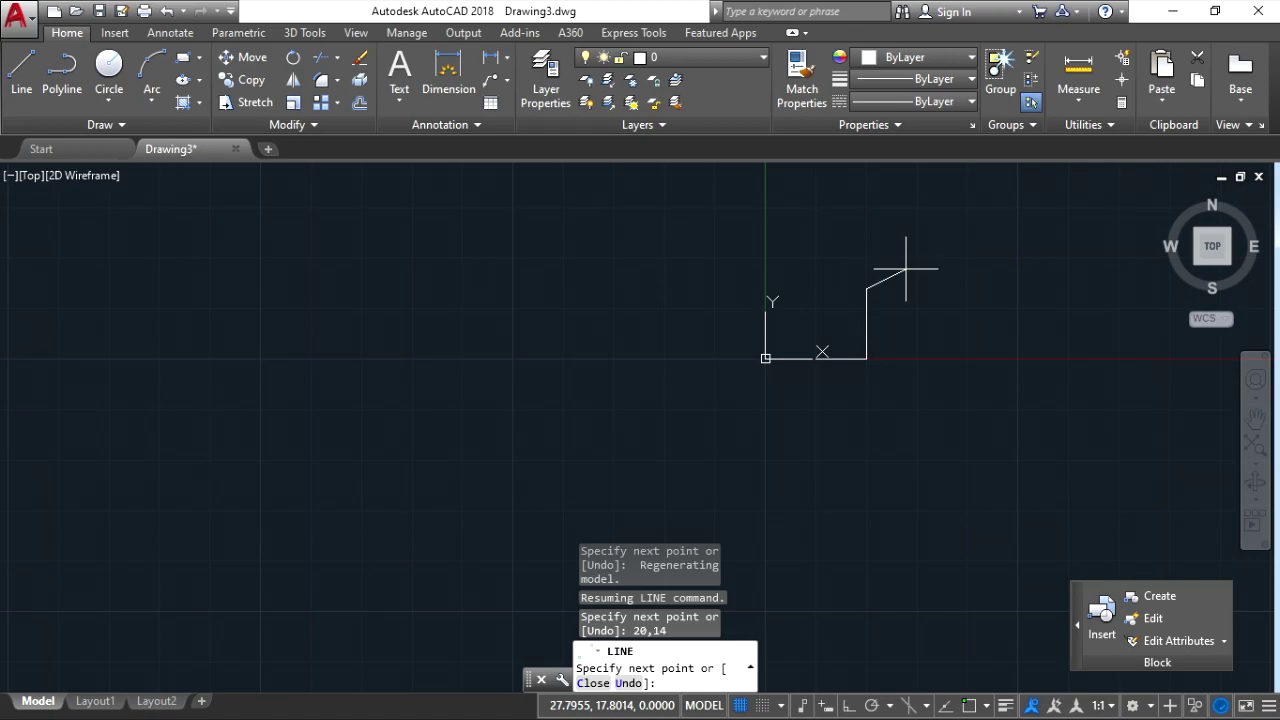
{"action": "type", "text": "10,10"}
{"action": "key", "text": "Return"}
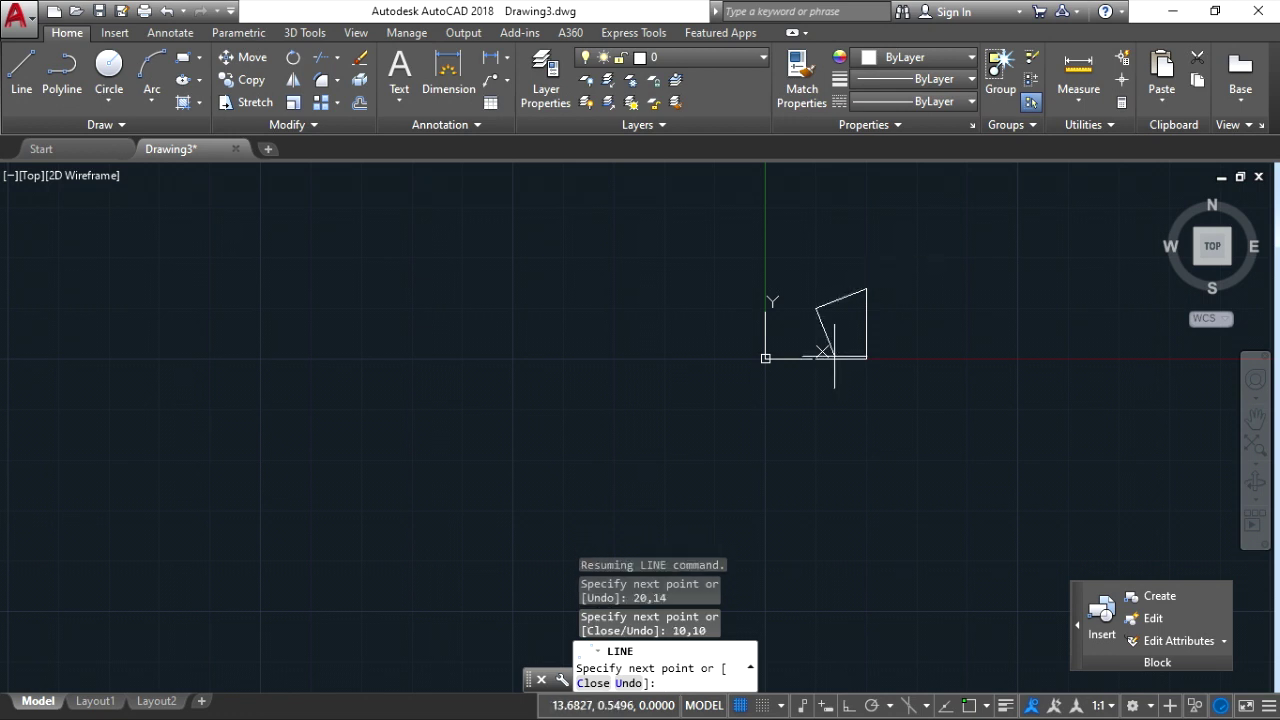
{"action": "scroll", "coordinate": [860, 371], "scroll_direction": "up", "scroll_amount": 4}
{"action": "left_click", "coordinate": [747, 209]}
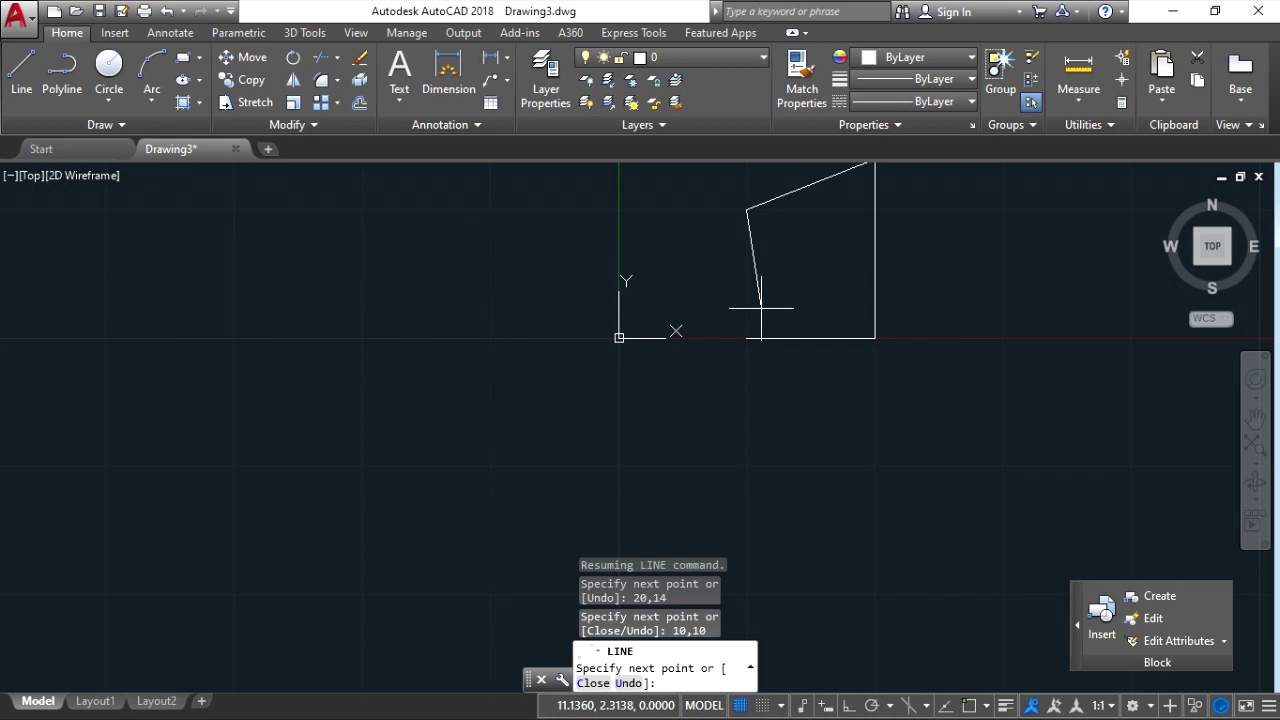
Step: Draw the left edge from 10,10 down to 10,0, then end LINE
{"action": "type", "text": "10,0"}
{"action": "key", "text": "Return"}
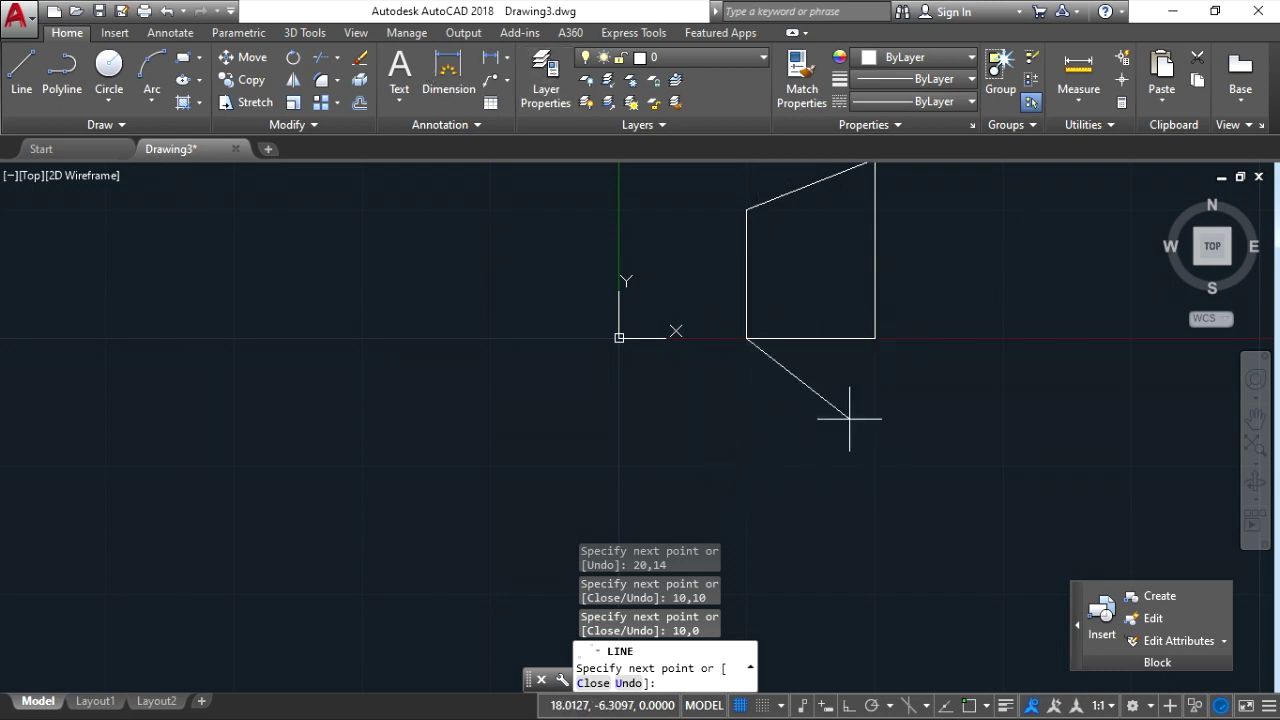
{"action": "scroll", "coordinate": [796, 490], "scroll_direction": "down", "scroll_amount": 3}
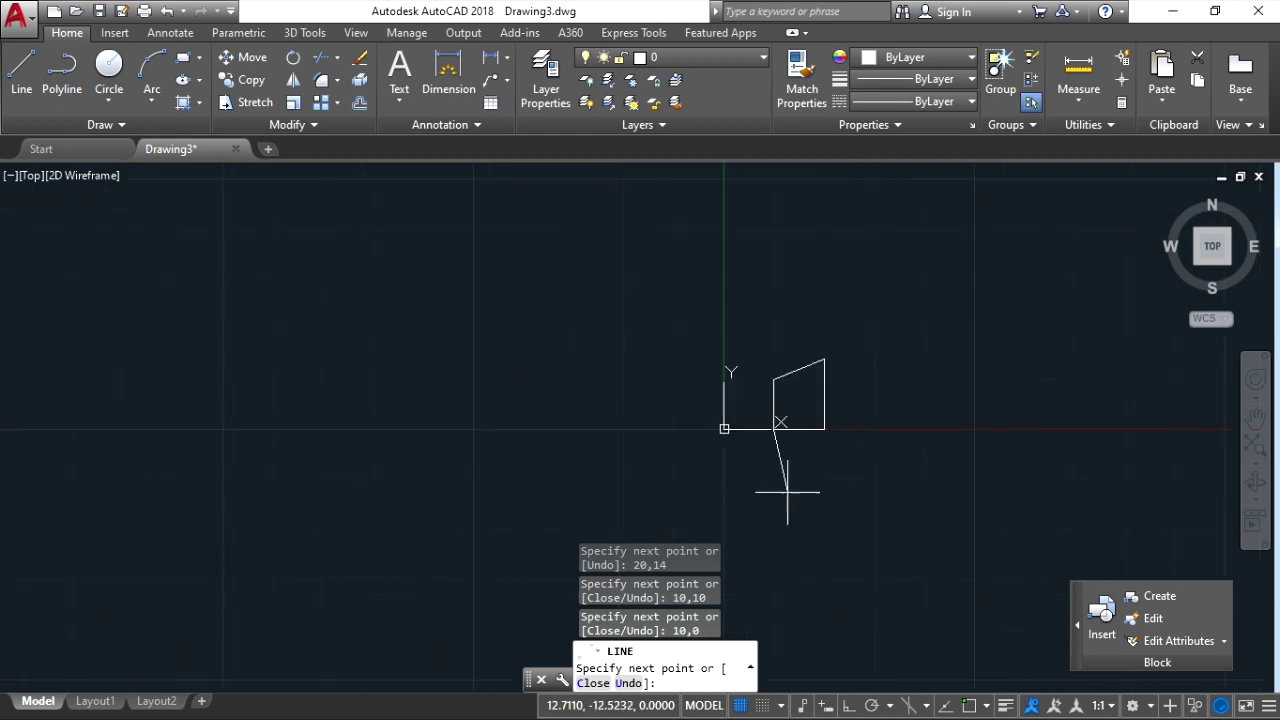
{"action": "key", "text": "Return"}
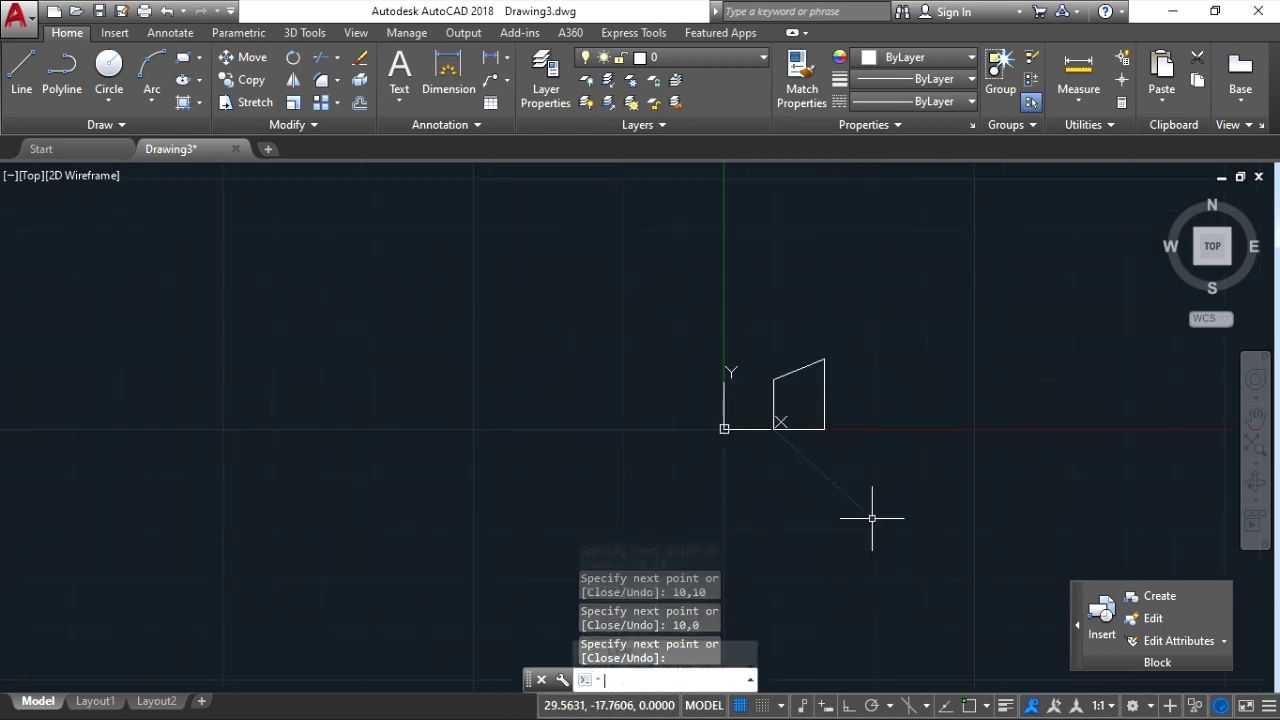
{"action": "scroll", "coordinate": [657, 323], "scroll_direction": "up", "scroll_amount": 5}
{"action": "scroll", "coordinate": [749, 514], "scroll_direction": "down", "scroll_amount": 3}
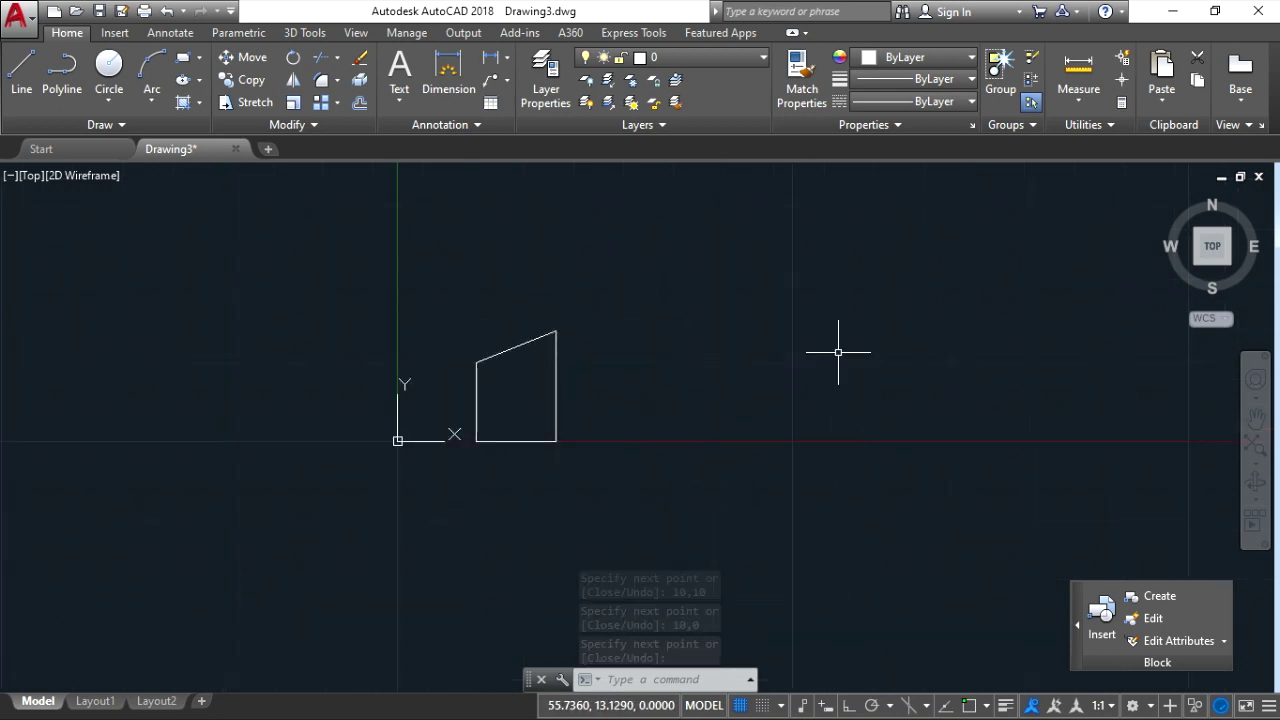
{"action": "scroll", "coordinate": [530, 316], "scroll_direction": "up", "scroll_amount": 4}
{"action": "scroll", "coordinate": [591, 320], "scroll_direction": "down", "scroll_amount": 2}
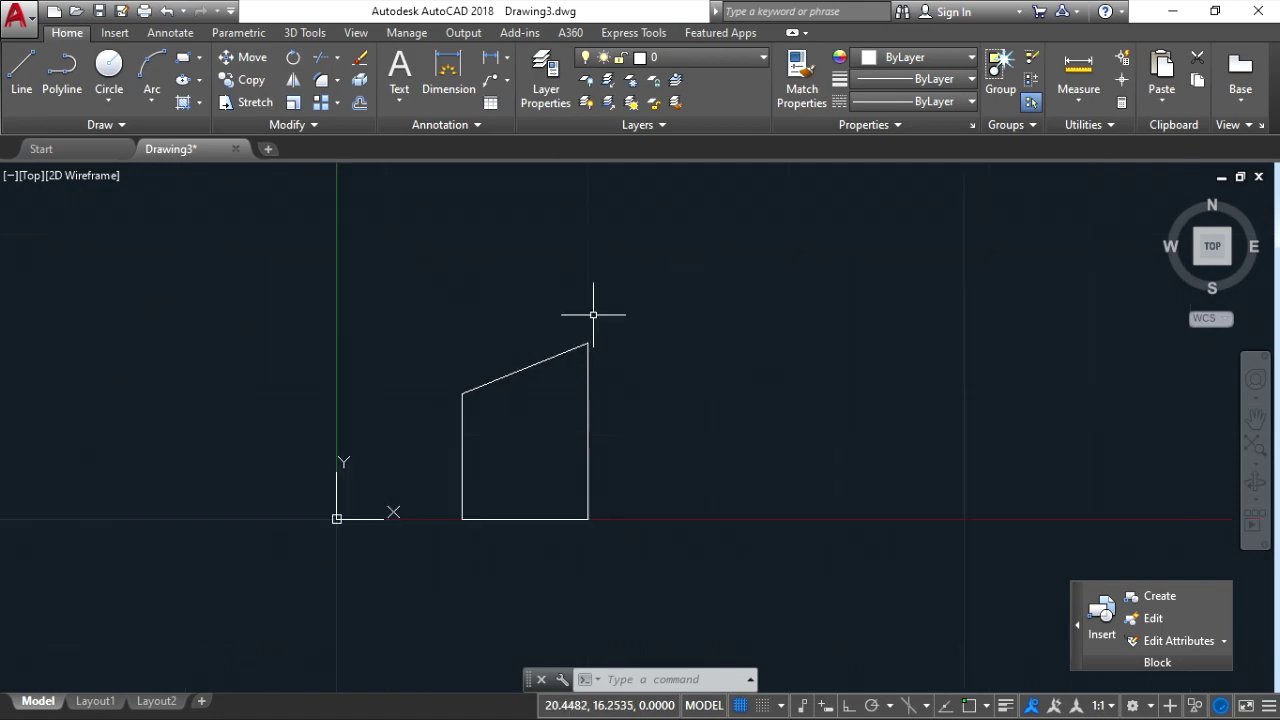